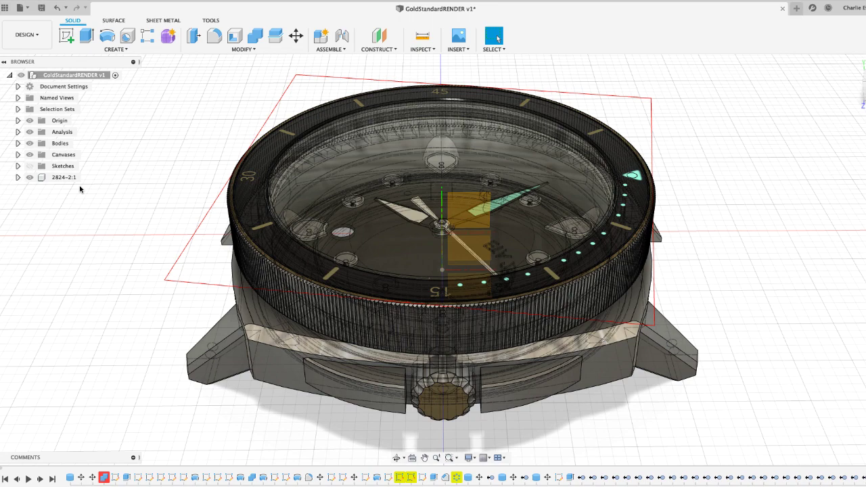
Expand the Bodies folder and hide Dial/Face, Holder, Glass, GlassGasket, Case, BexelInsert, Bezel and the three and five hour markers
click(17, 143)
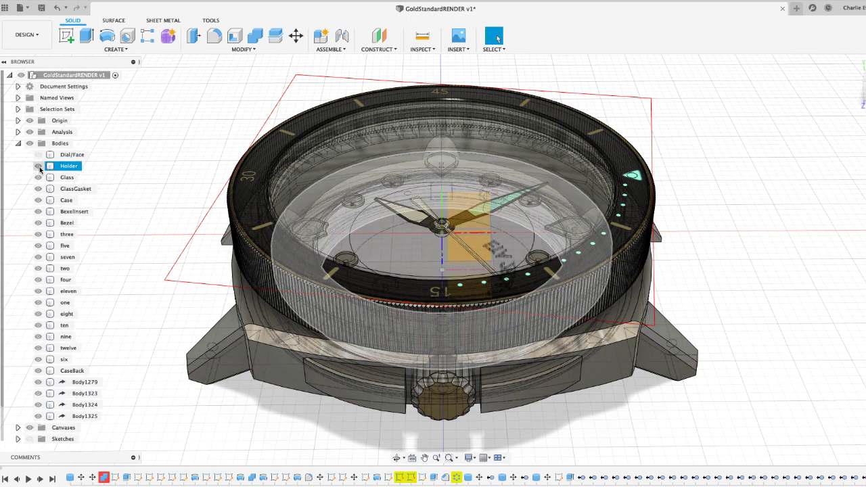
click(38, 189)
click(39, 200)
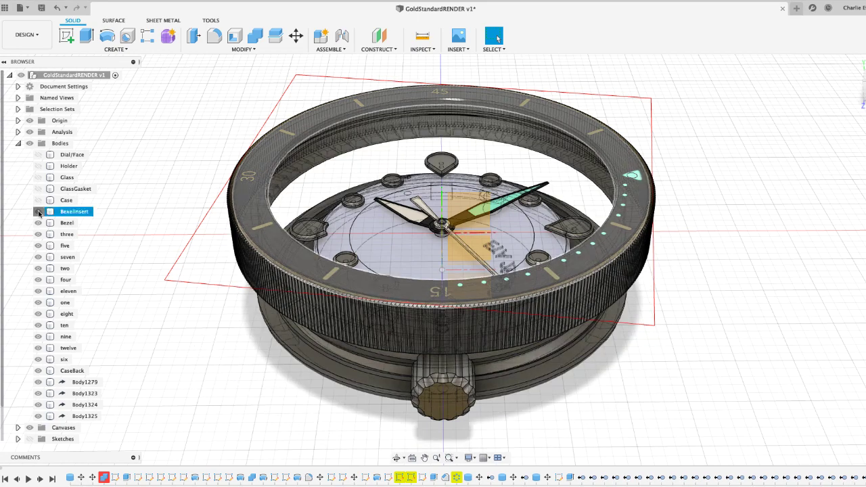
click(39, 211)
click(38, 223)
click(39, 234)
click(39, 246)
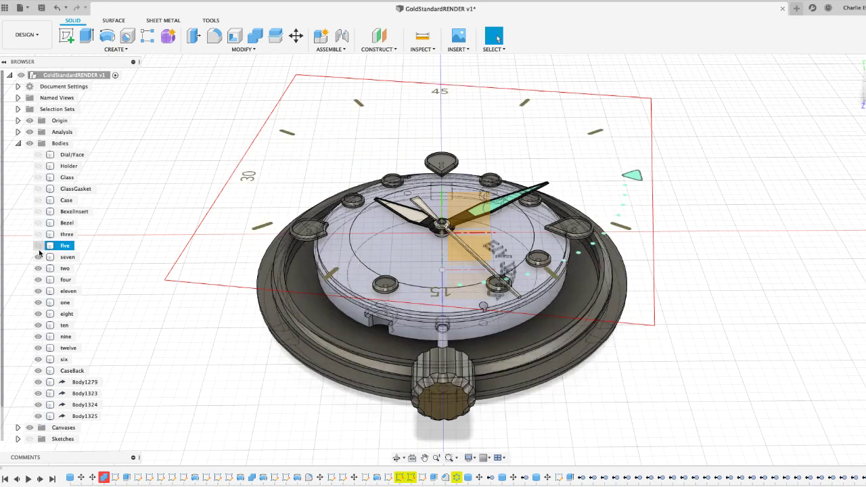
Hide the remaining hour marker bodies, from seven through six
click(39, 257)
click(39, 268)
click(39, 279)
click(38, 291)
click(39, 303)
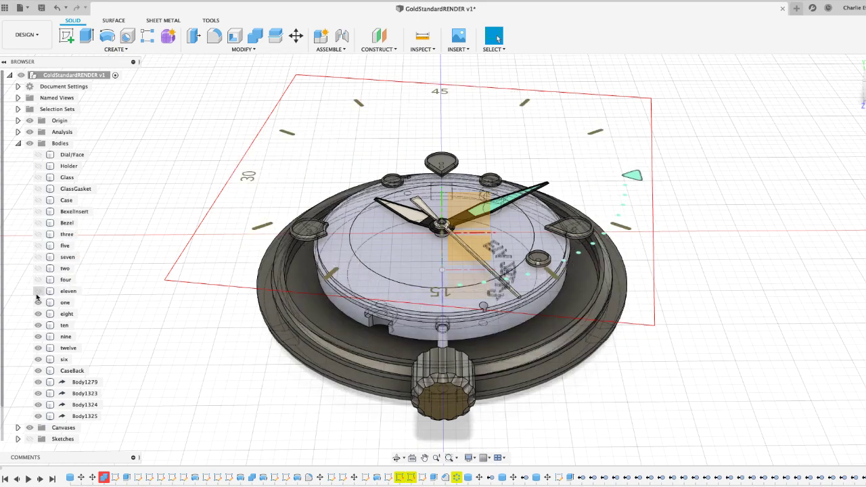
click(39, 325)
click(38, 336)
click(39, 348)
click(39, 359)
Hide the CaseBack body and the four bodies Body1279, Body1323, Body1324 and Body1325
click(39, 371)
scroll(44, 394, down, 1)
click(38, 404)
click(38, 393)
click(39, 382)
click(39, 371)
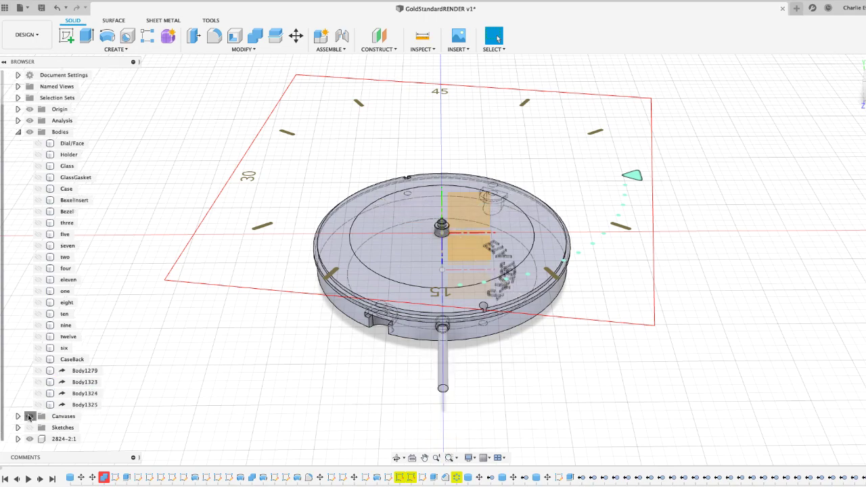
Hide the canvases and the 2824-2:1 movement component, and show the Glass body on its own
click(30, 416)
click(29, 439)
click(39, 167)
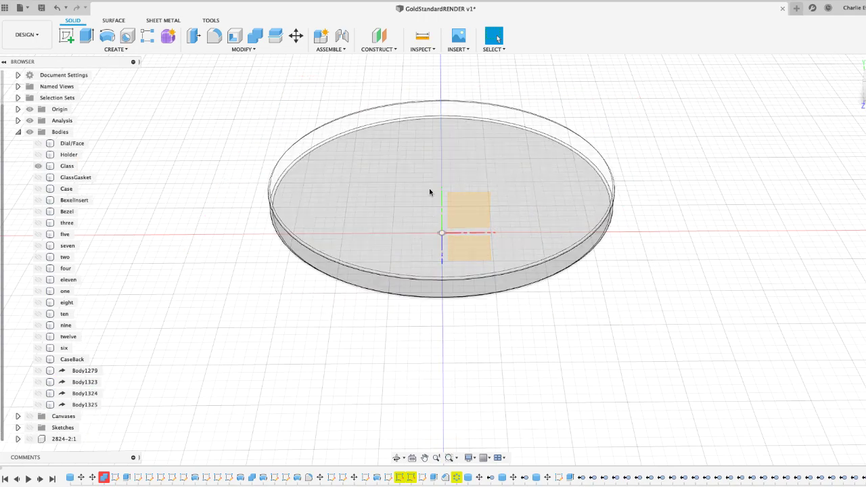
drag(865, 89, 865, 73)
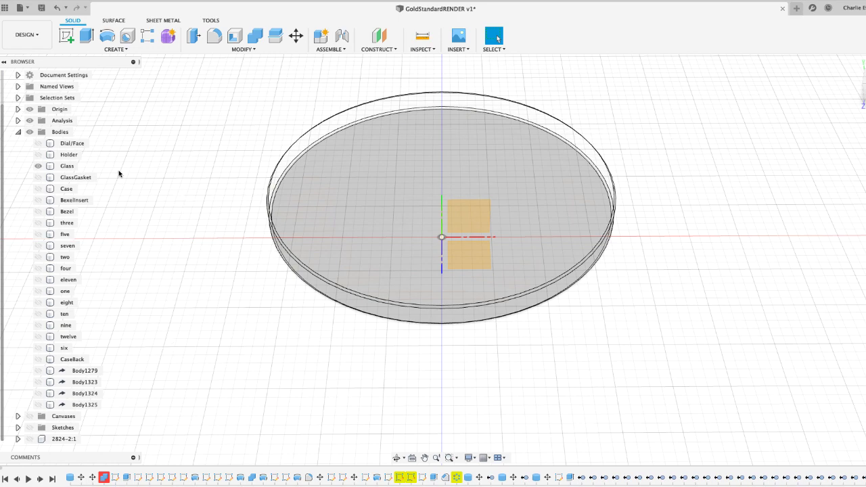
Show the BexelInsert body around the glass together with the canvas that carries its minute markings
click(35, 201)
click(37, 200)
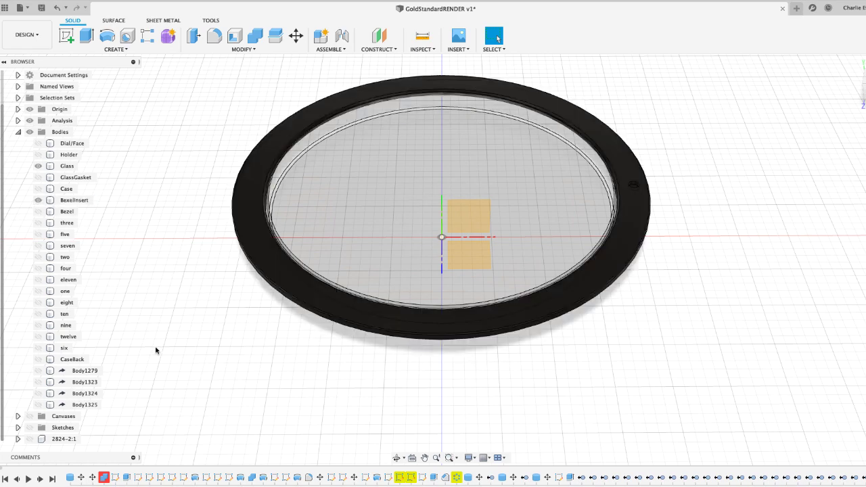
click(29, 416)
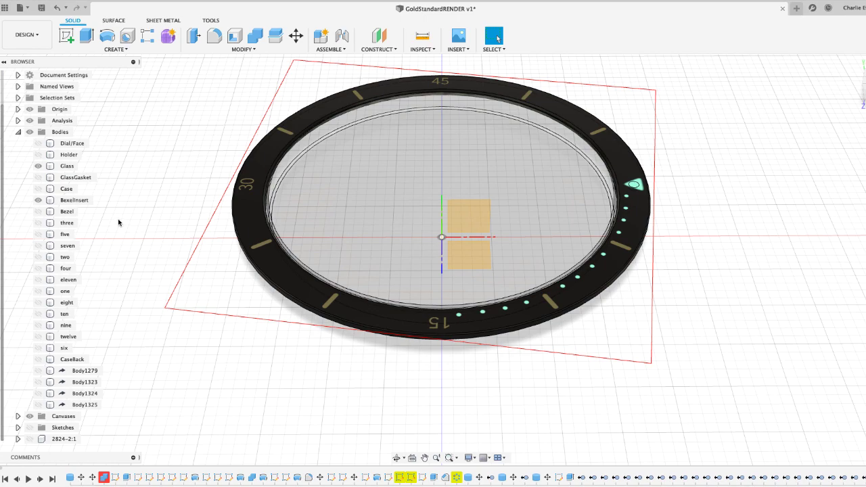
Show the Bezel body around the insert and view its ridged outer edge up close
click(50, 212)
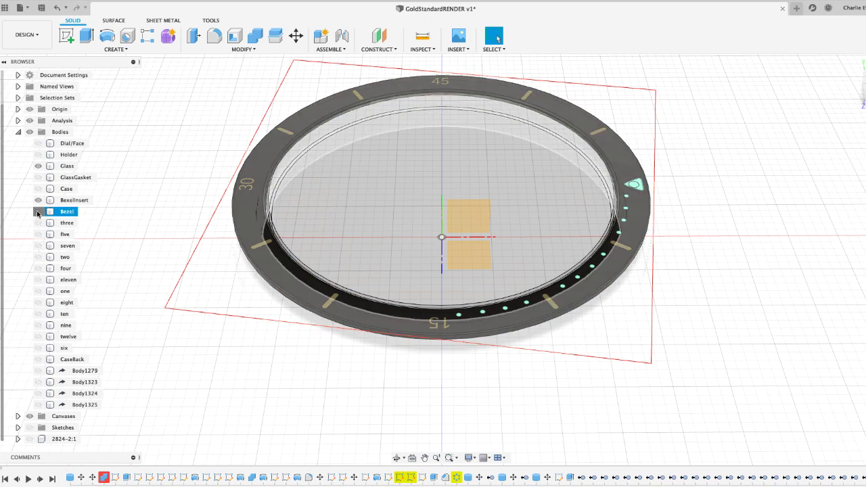
click(38, 211)
shift+middle_drag(450, 257, 451, 259)
shift+middle_drag(600, 260, 588, 232)
scroll(473, 262, up, 4)
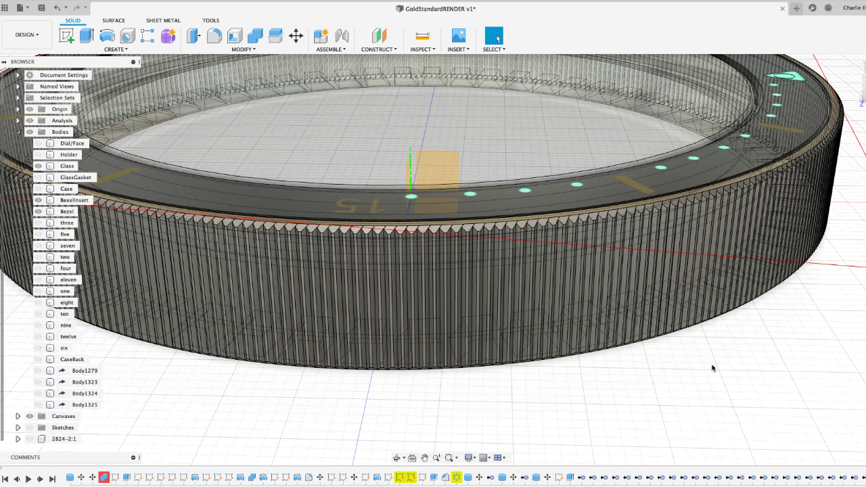
scroll(530, 370, down, 3)
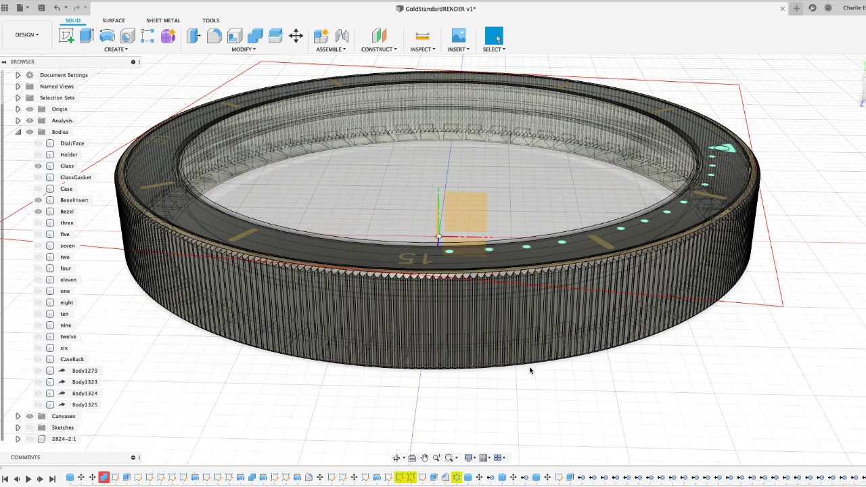
middle_drag(442, 323, 485, 339)
key(Escape)
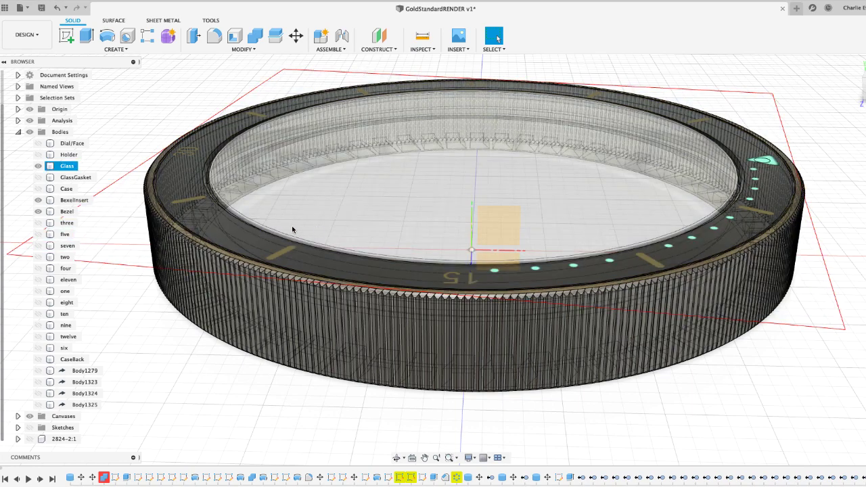
Hide the BexelInsert, Glass and canvases so that only the Bezel body is displayed
click(67, 188)
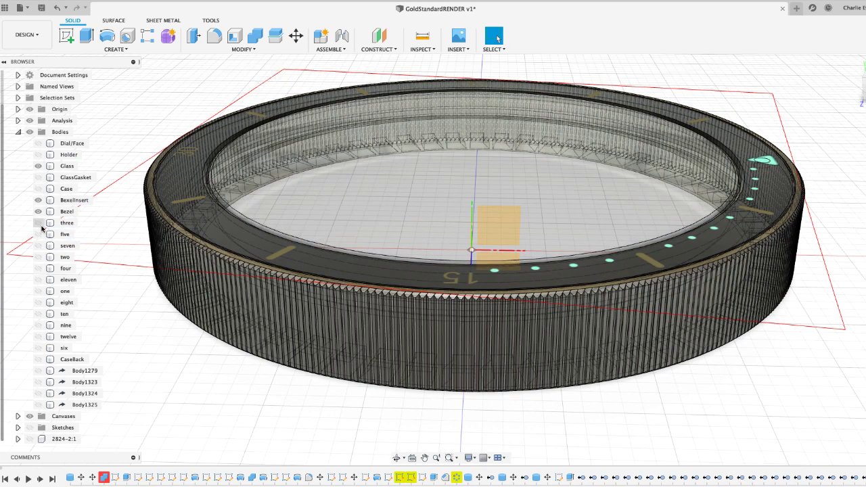
click(37, 200)
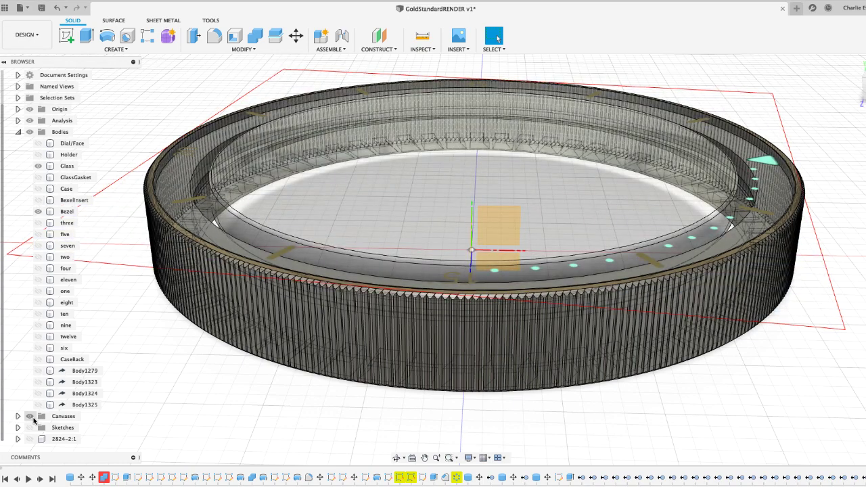
click(29, 416)
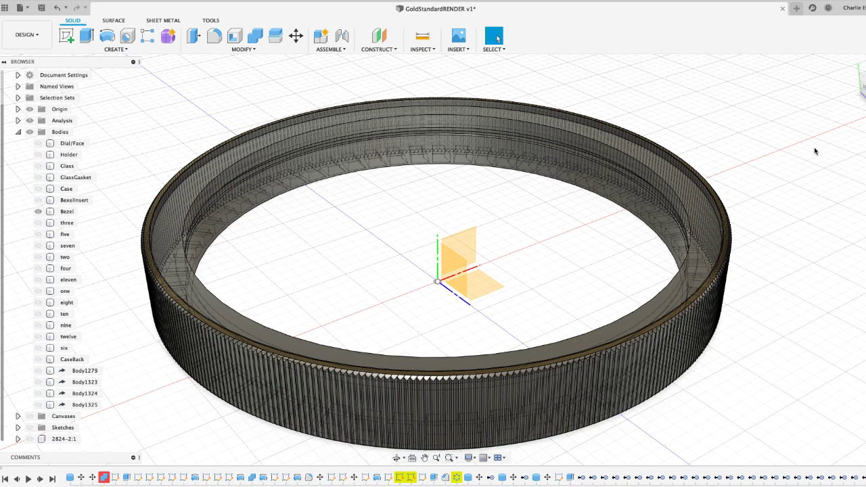
Examine the grip ridges around the outer wall and upper rim of the bezel
drag(865, 85, 865, 85)
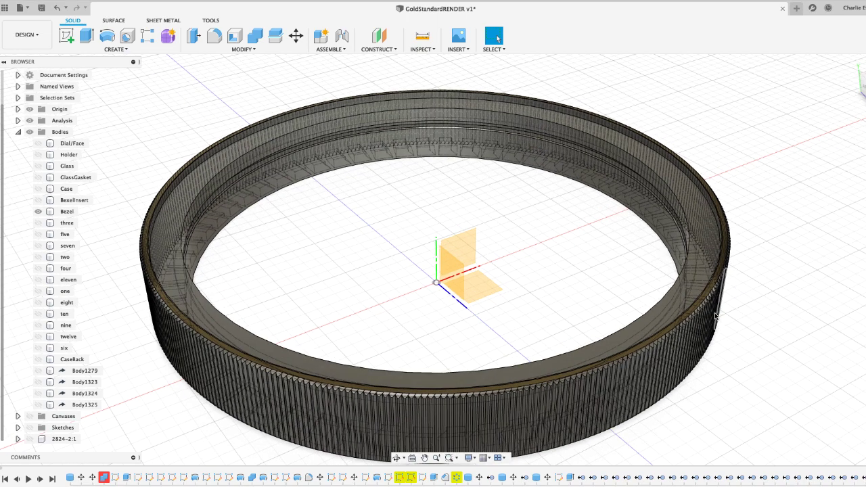
click(718, 311)
scroll(724, 318, up, 3)
scroll(731, 319, up, 3)
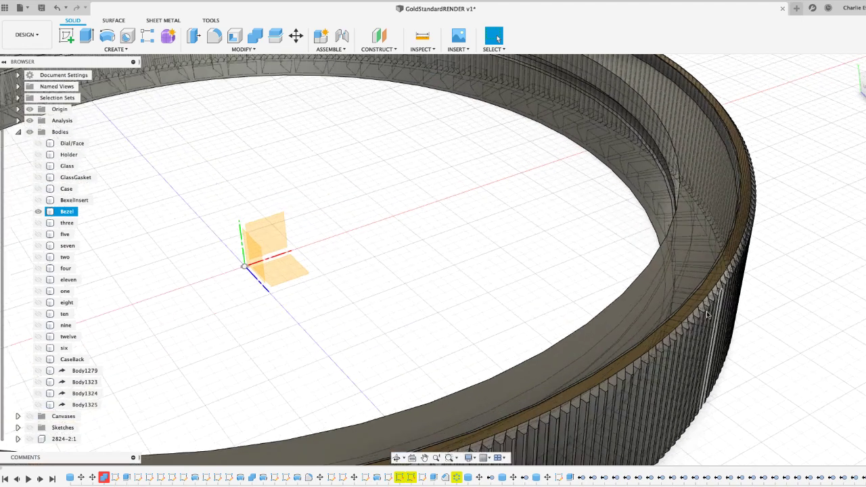
click(796, 227)
scroll(805, 150, down, 3)
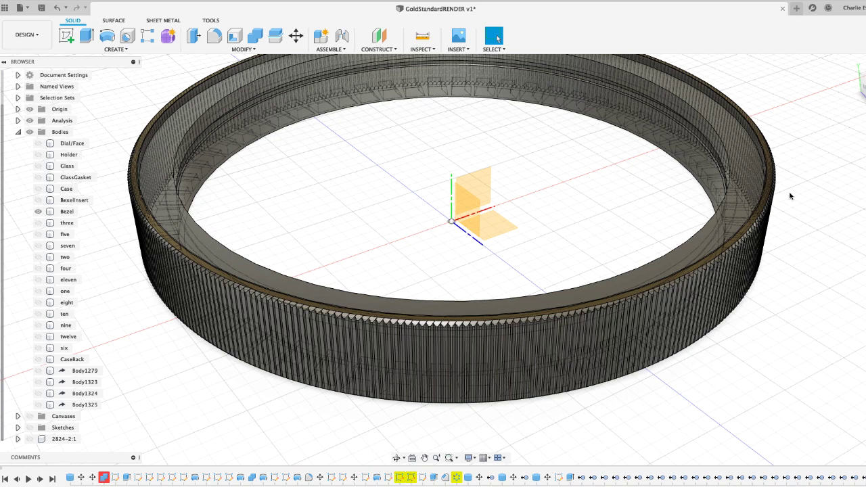
middle_drag(820, 192, 633, 108)
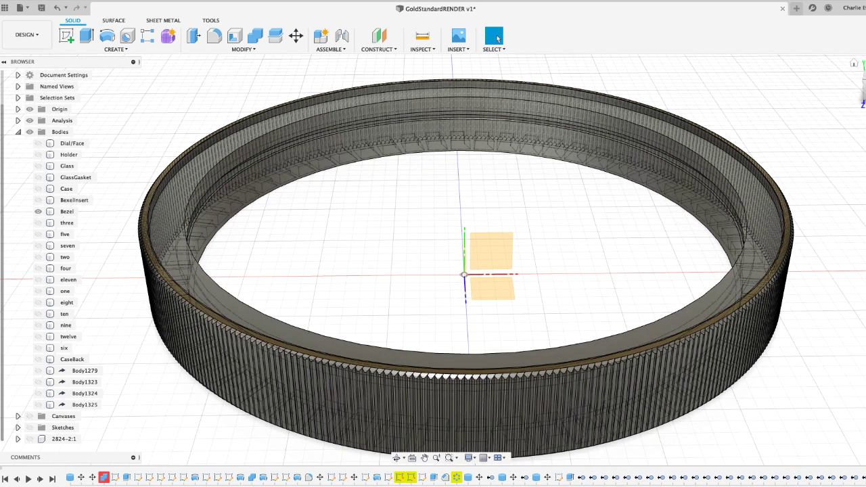
Examine the ring of notches on the underside of the bezel and its inner wall
mouse_move(865, 91)
mouse_down()
mouse_move(865, 74)
mouse_move(865, 84)
mouse_up()
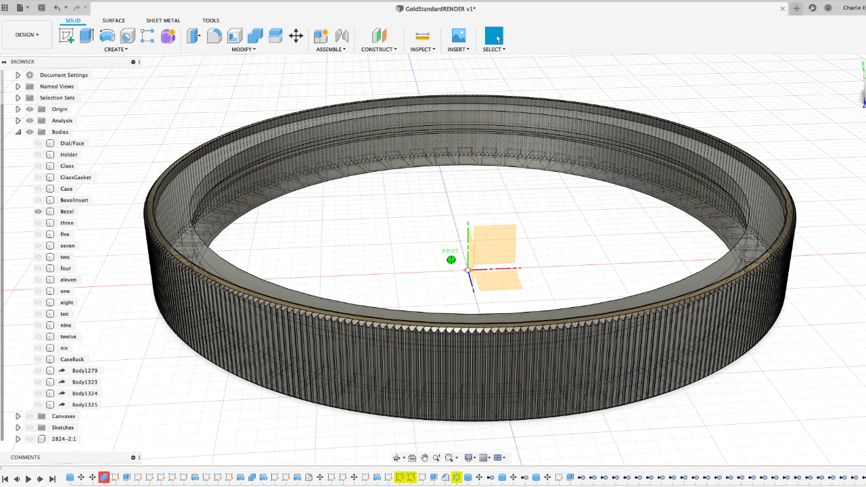
drag(864, 98, 647, 50)
middle_drag(399, 166, 441, 236)
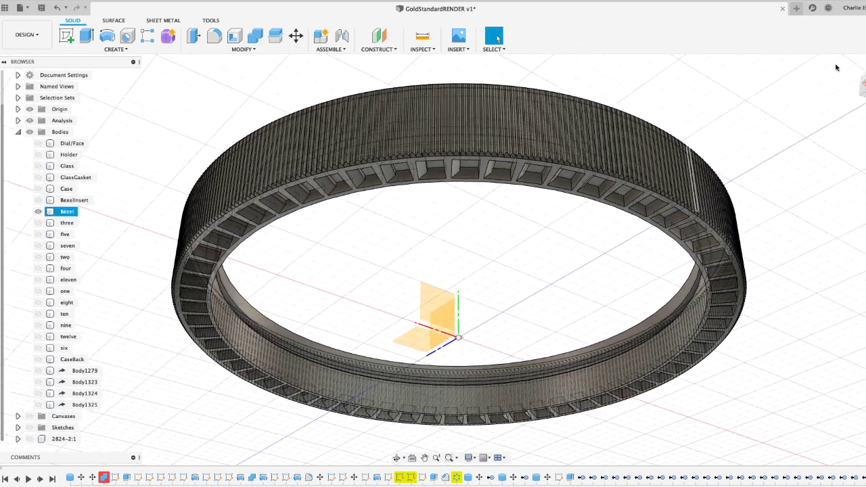
drag(864, 88, 865, 86)
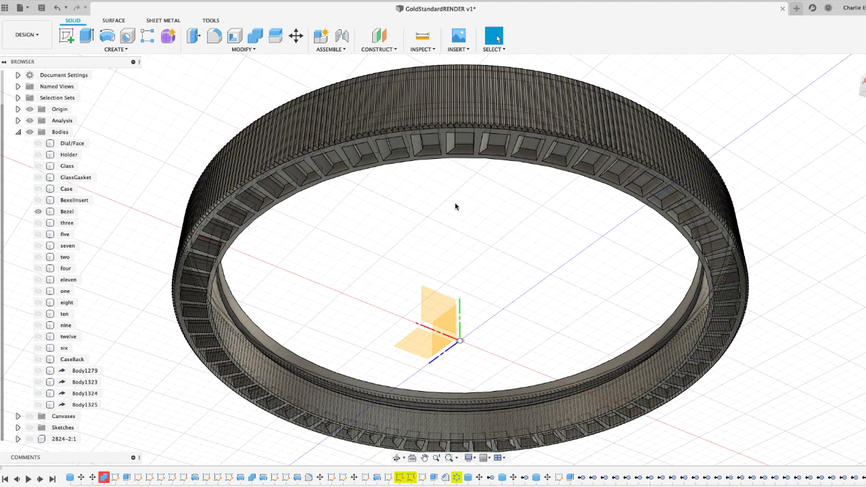
scroll(528, 232, up, 3)
scroll(529, 232, down, 4)
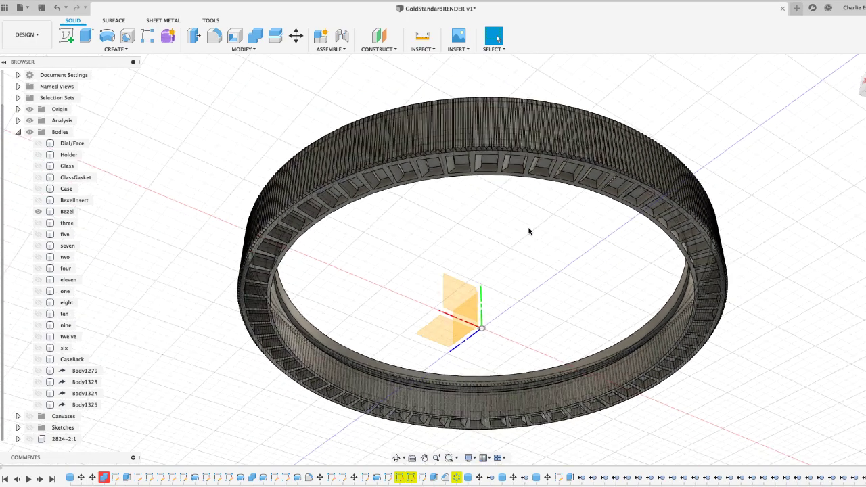
shift+middle_drag(452, 260, 451, 379)
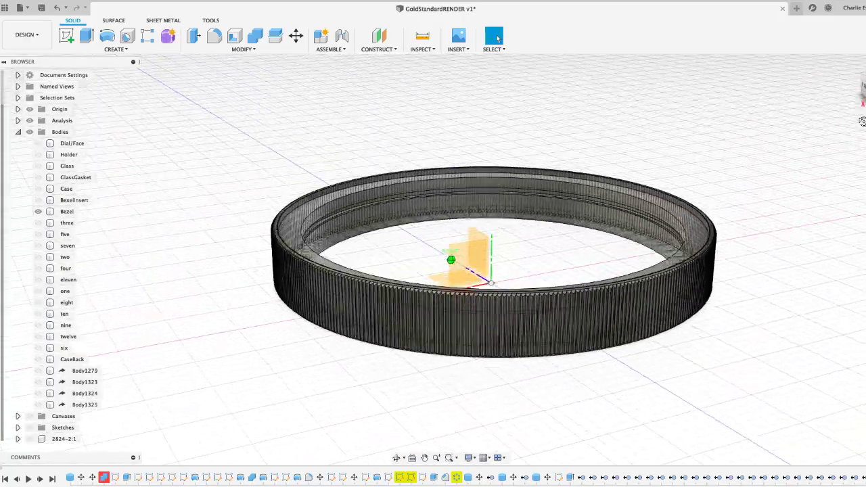
middle_drag(642, 96, 632, 95)
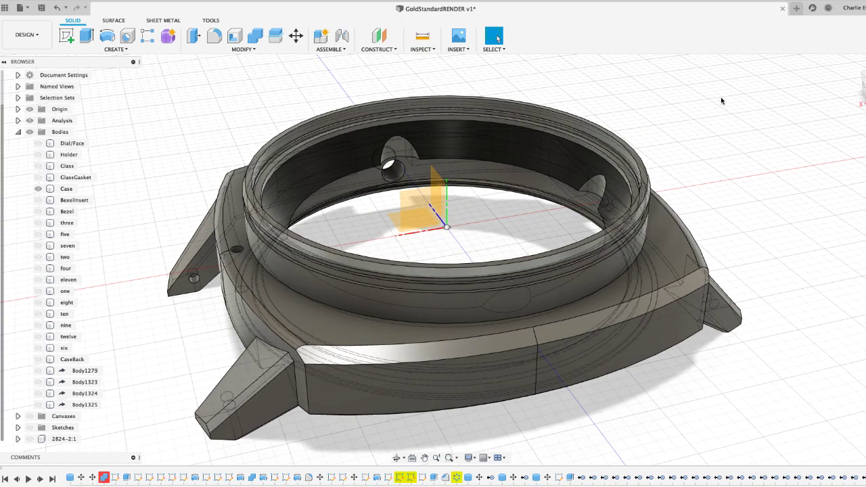
Examine the inner wall of the Case body, including its rounded recesses and the crown stem hole
click(512, 143)
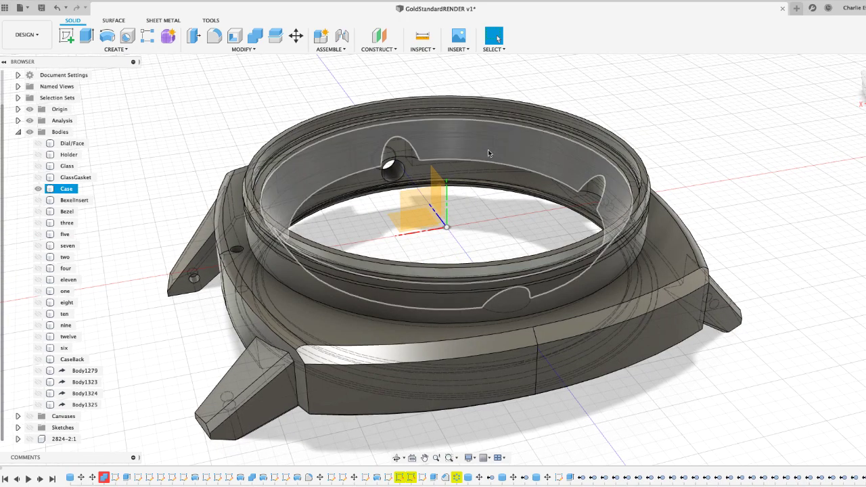
click(759, 251)
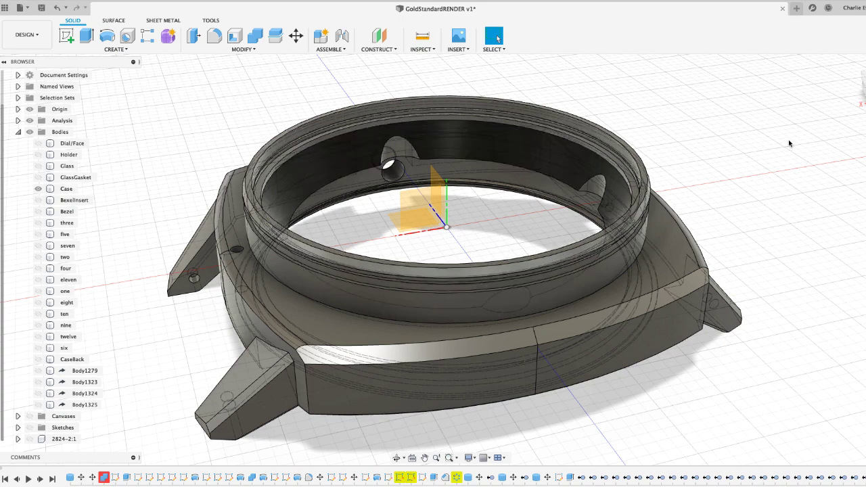
drag(864, 84, 850, 100)
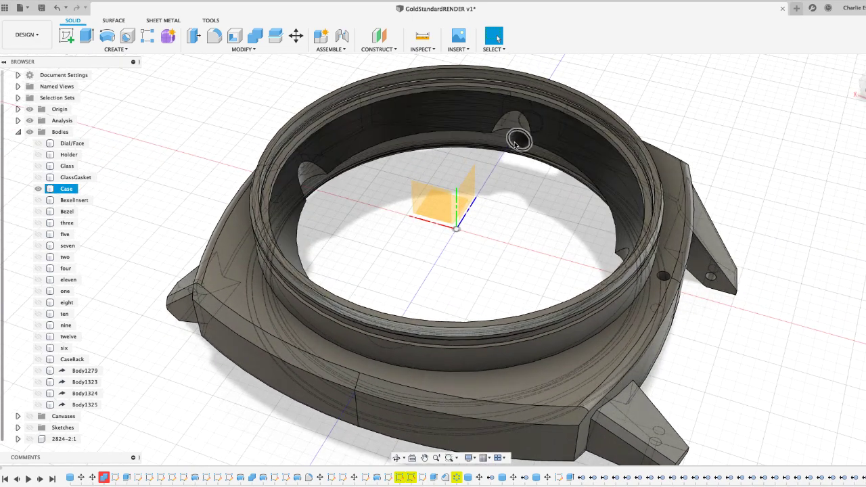
click(722, 146)
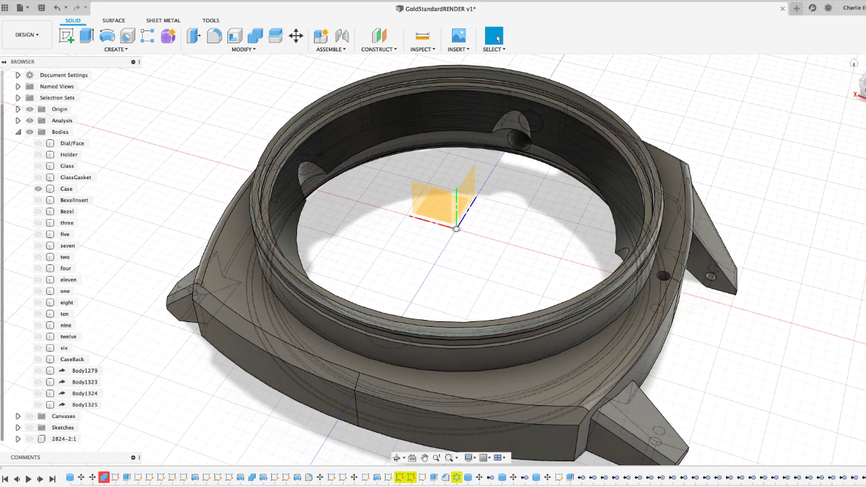
Examine the outside of the Case body from several sides, including the lugs, crown guards and chamfered edge
shift+middle_drag(451, 260, 460, 261)
shift+middle_drag(450, 260, 466, 236)
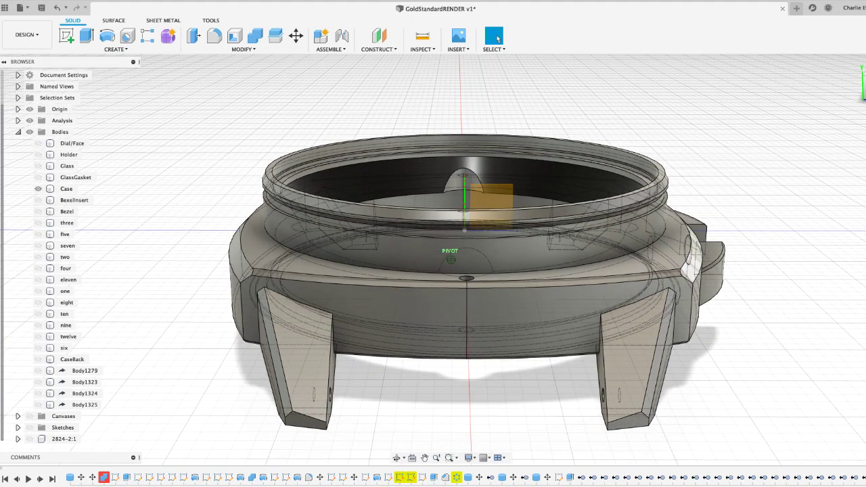
mouse_move(465, 237)
shift+middle_down()
mouse_move(458, 260)
mouse_move(352, 258)
mouse_move(373, 271)
shift+middle_up()
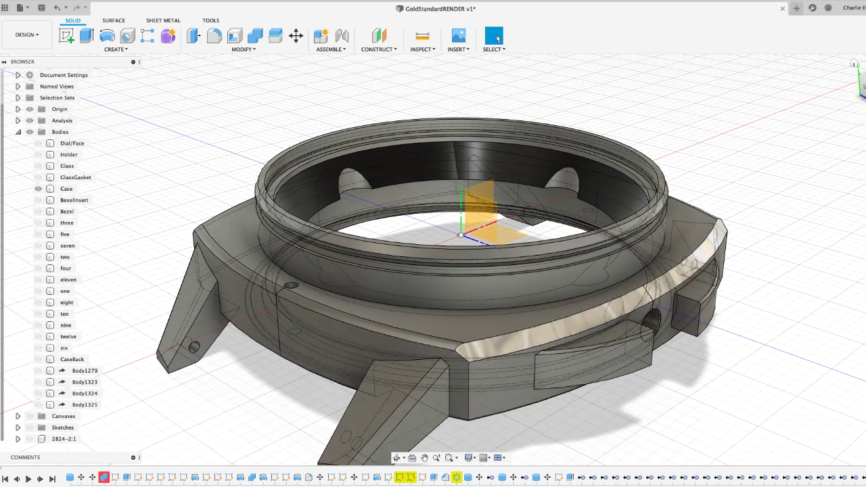
drag(864, 83, 856, 93)
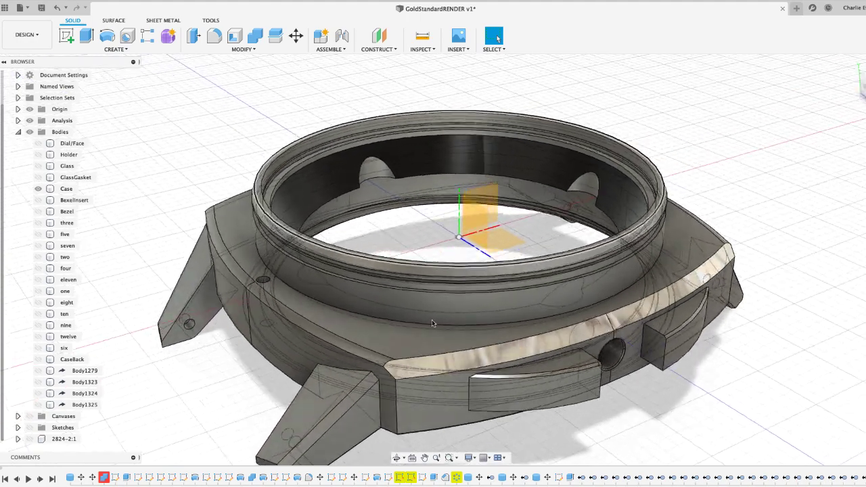
mouse_move(259, 314)
shift+middle_down()
mouse_move(227, 237)
mouse_move(228, 245)
shift+middle_up()
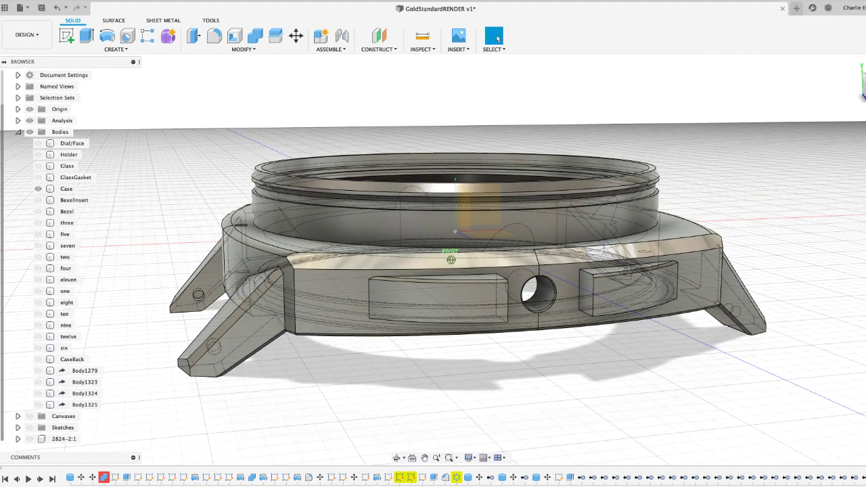
shift+middle_drag(317, 249, 324, 278)
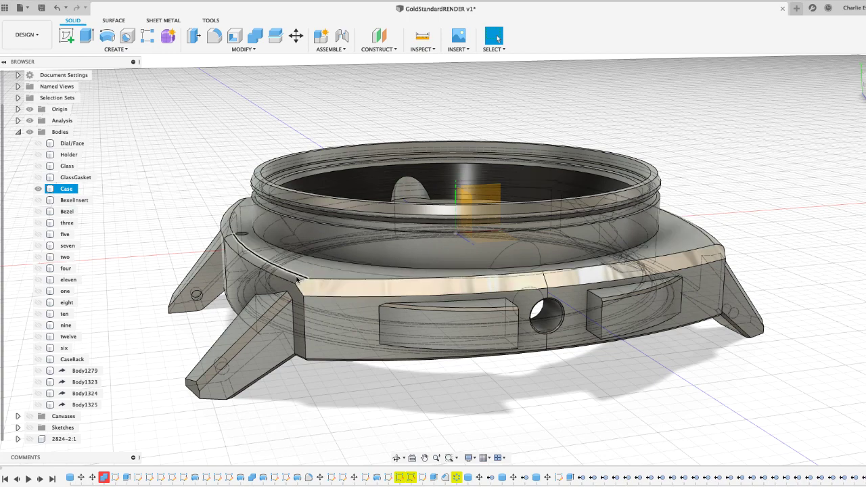
Examine the Case body's stepped profile, lugs and chamfered edge from above, from the side and from below
drag(864, 87, 865, 108)
shift+middle_drag(584, 97, 580, 90)
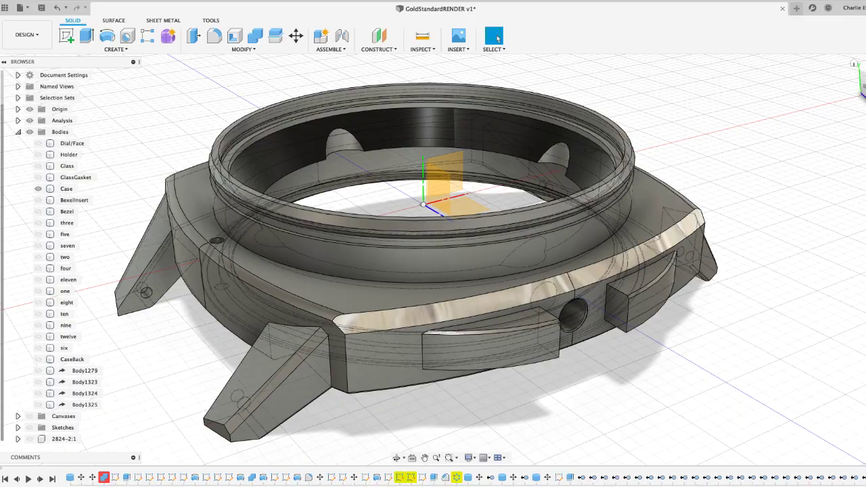
drag(864, 84, 850, 67)
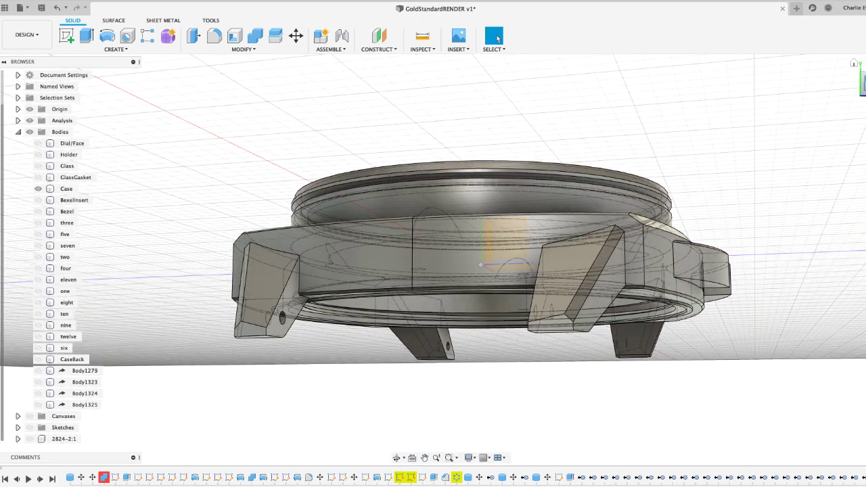
click(857, 83)
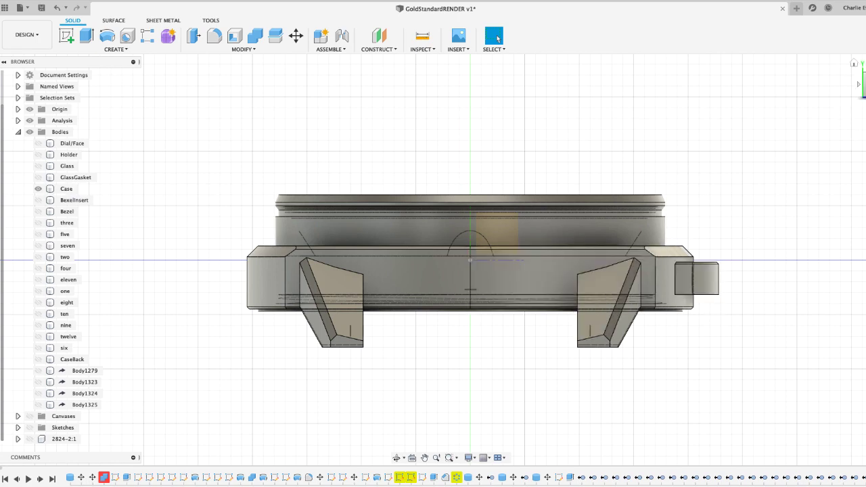
mouse_move(865, 86)
mouse_down()
mouse_move(865, 69)
mouse_move(853, 61)
mouse_move(810, 57)
mouse_up()
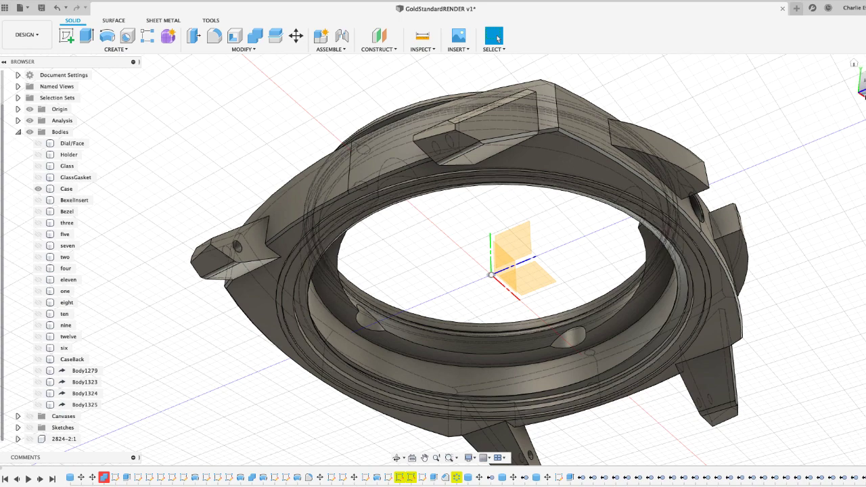
drag(863, 81, 846, 143)
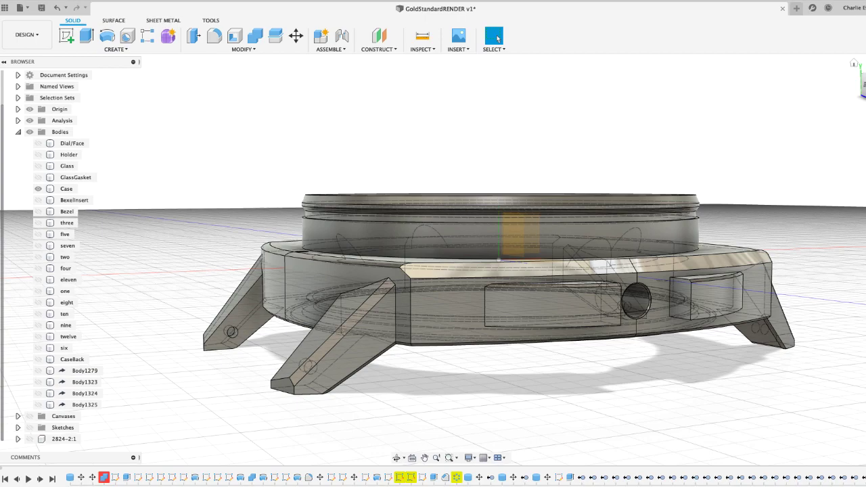
Examine the crown stem hole, the crown guards and the open underside of the Case body
mouse_move(864, 86)
mouse_down()
mouse_move(861, 141)
mouse_move(848, 80)
mouse_move(836, 71)
mouse_up()
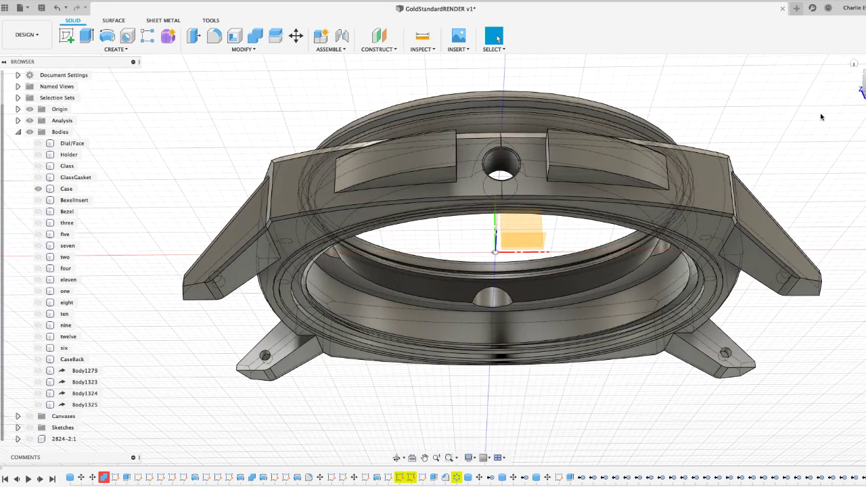
scroll(483, 341, up, 2)
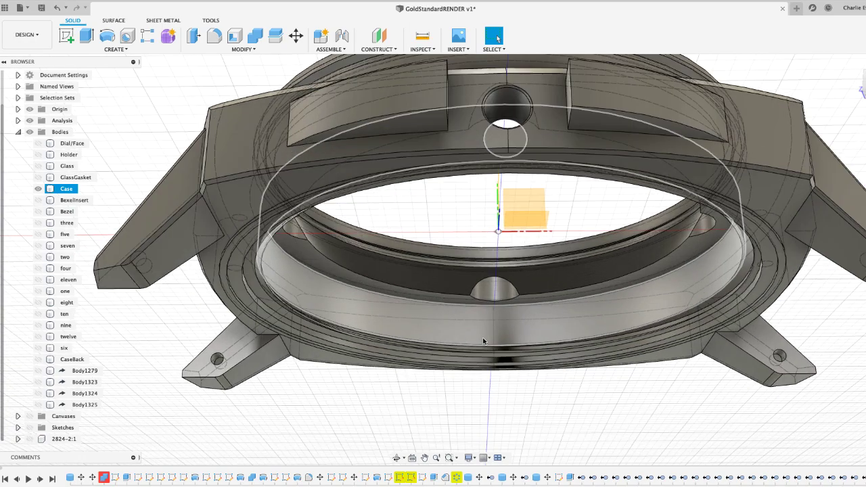
mouse_move(451, 260)
shift+middle_down()
mouse_move(456, 236)
mouse_move(474, 234)
mouse_move(518, 200)
mouse_move(456, 242)
mouse_move(511, 234)
mouse_move(513, 219)
mouse_move(541, 250)
mouse_move(368, 226)
shift+middle_up()
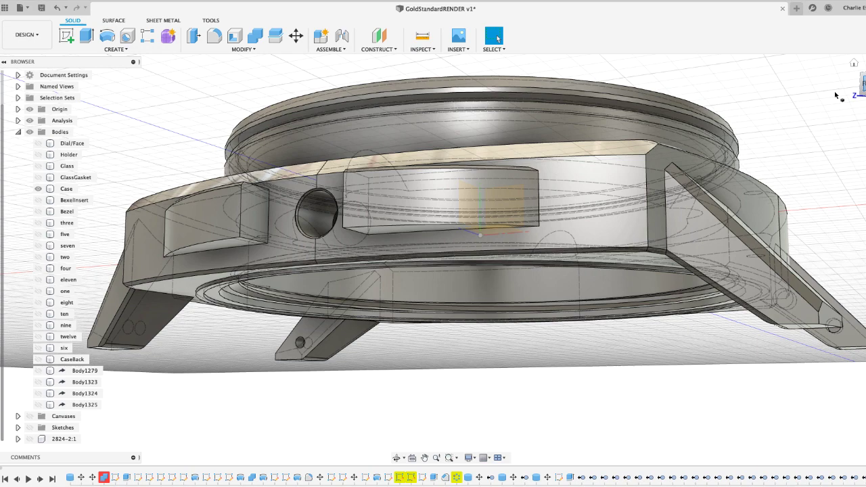
mouse_move(862, 84)
mouse_down()
mouse_move(865, 103)
mouse_move(801, 94)
mouse_move(697, 118)
mouse_move(498, 101)
mouse_move(738, 338)
mouse_up()
click(737, 337)
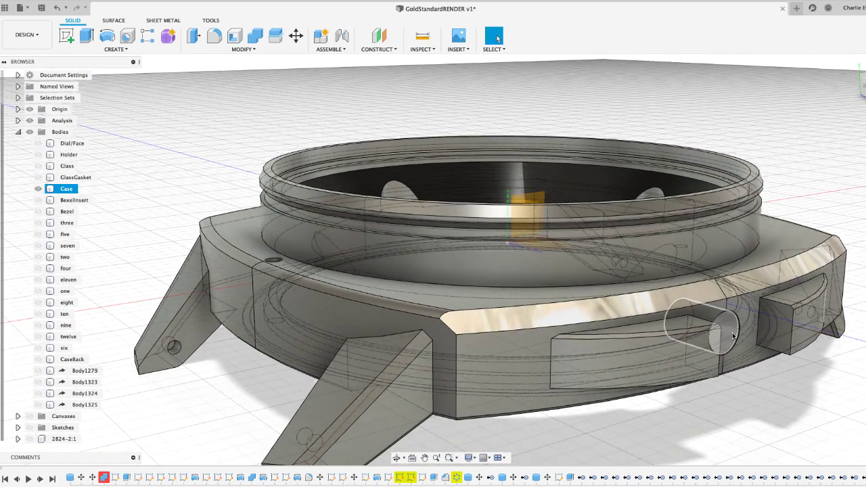
click(806, 396)
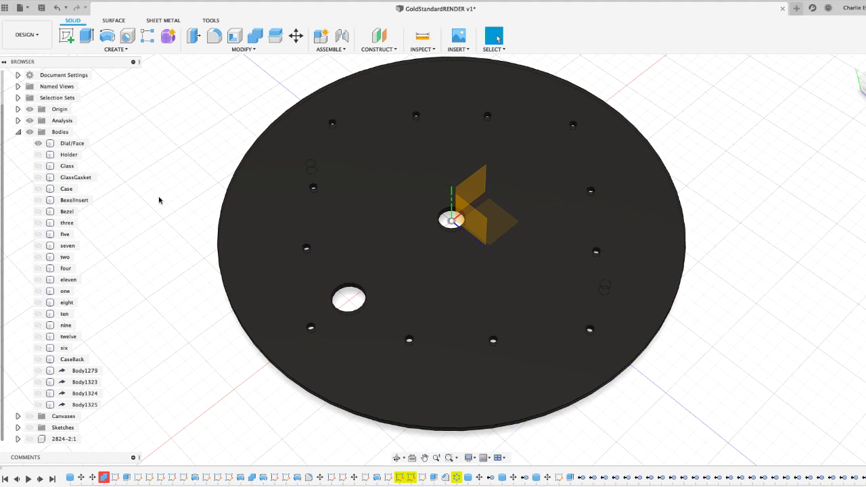
Examine the Dial/Face body from below and above, including its two mounting feet and the hour marker holes
click(854, 96)
mouse_move(854, 98)
mouse_down()
mouse_move(861, 89)
mouse_move(858, 97)
mouse_up()
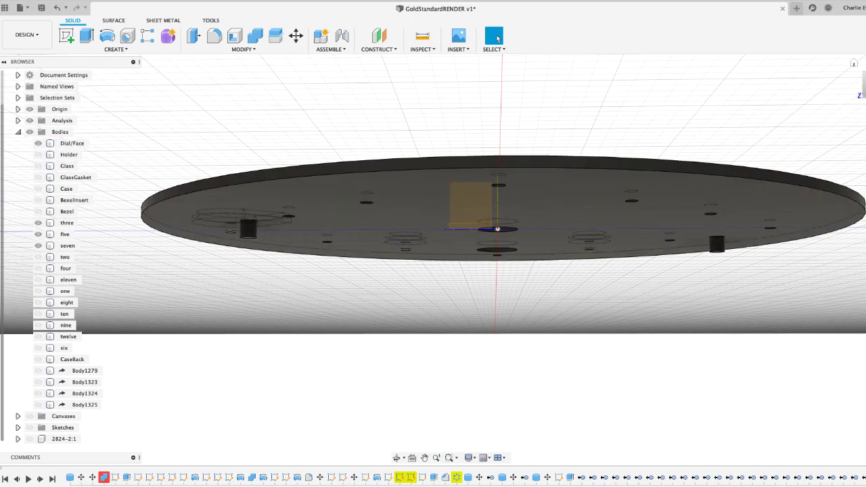
drag(862, 86, 845, 111)
scroll(788, 133, down, 2)
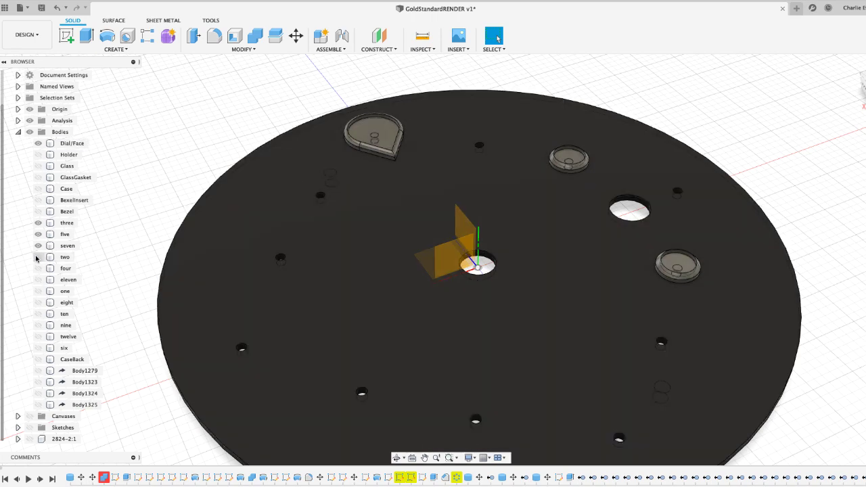
Show the remaining hour markers on the dial: two, four, eleven, one, eight, ten, nine, twelve and six
click(38, 257)
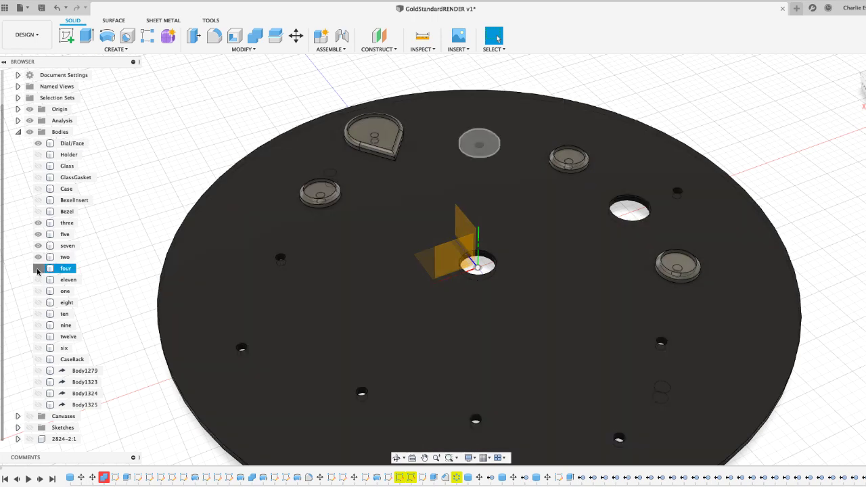
click(38, 268)
click(38, 279)
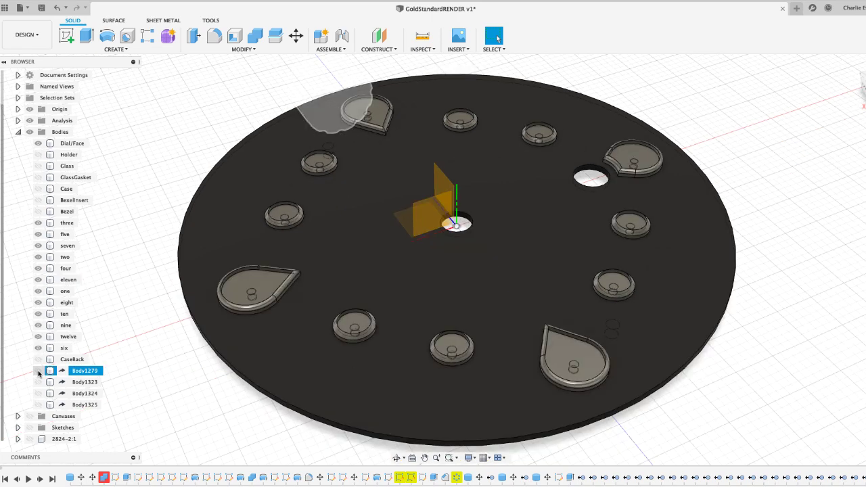
click(42, 382)
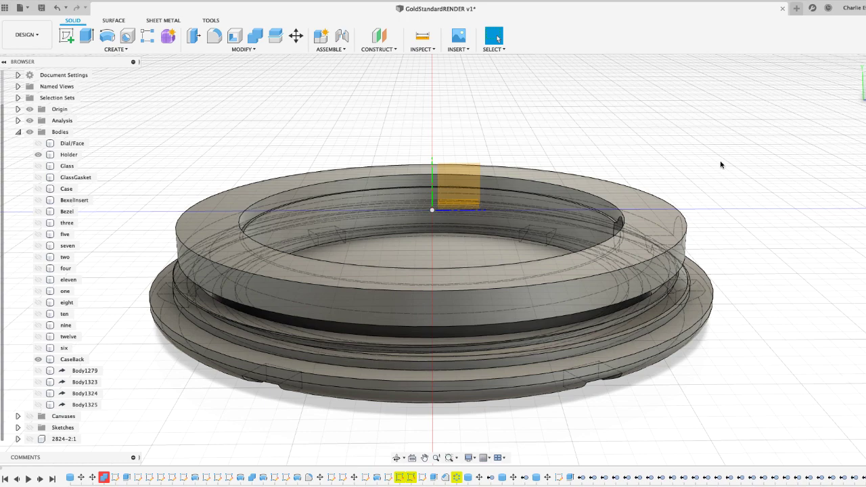
Hide the CaseBack body and examine the Holder ring on its own from above and from a lower angle
click(39, 360)
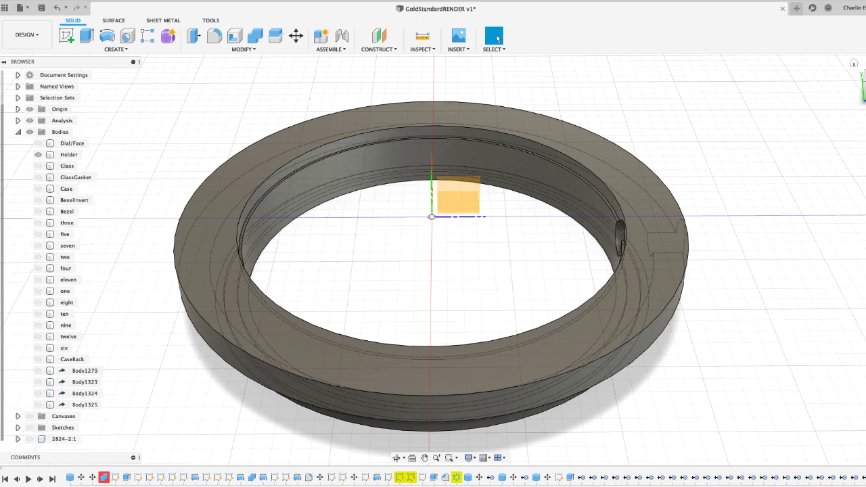
mouse_move(450, 260)
shift+middle_down()
mouse_move(451, 165)
mouse_move(450, 230)
shift+middle_up()
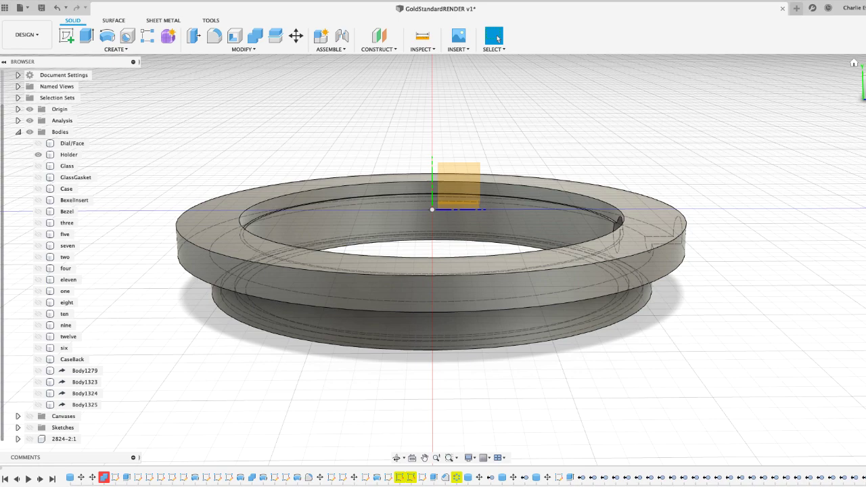
Show the CaseBack body again and hide the Holder to isolate the case back
click(41, 360)
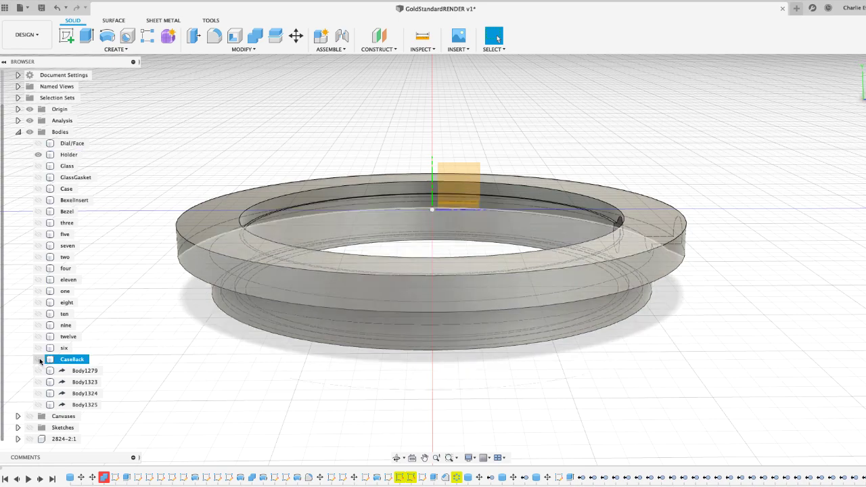
click(38, 359)
click(38, 154)
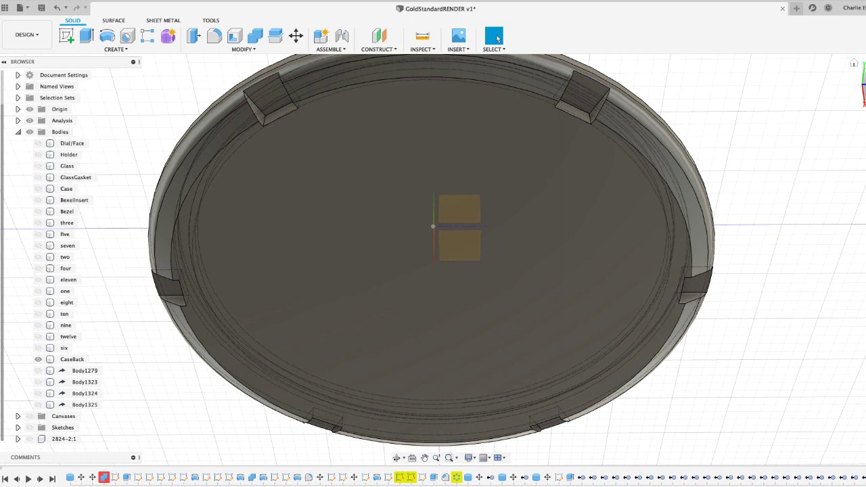